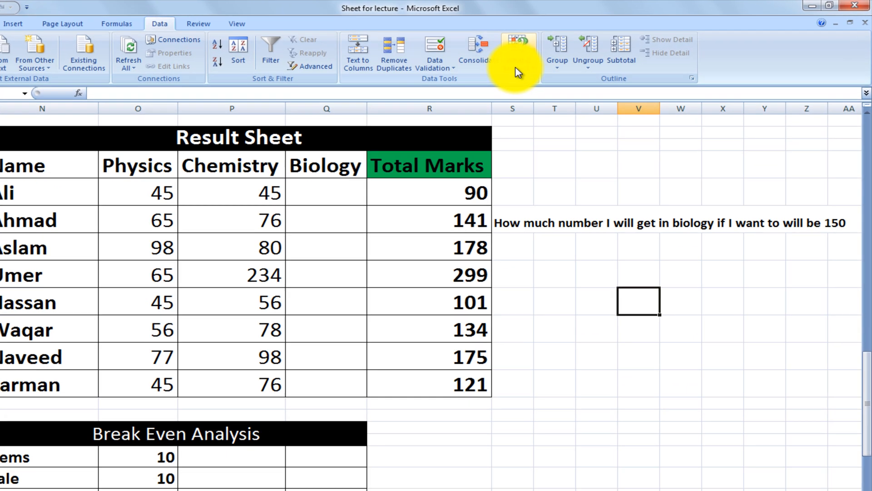
pyautogui.click(546, 58)
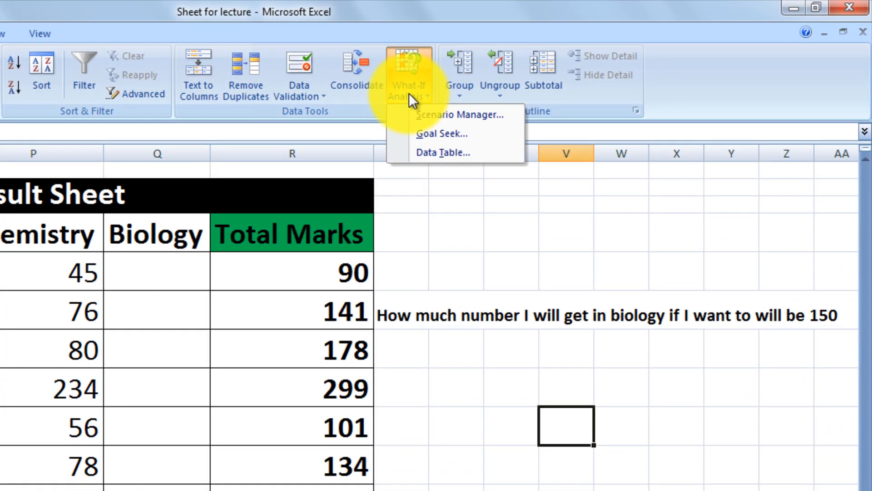
pyautogui.click(441, 134)
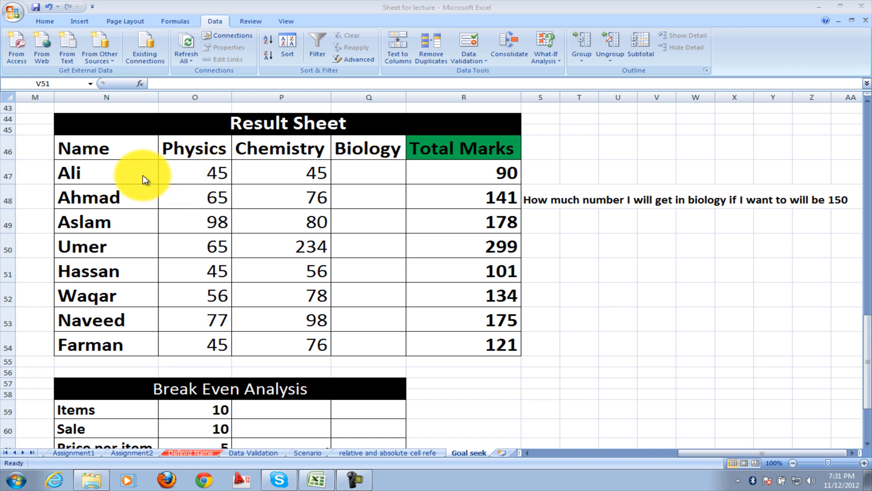
# Review the first student's Physics, Chemistry and Biology marks in row 47 and the formula behind the Total Marks
pyautogui.click(215, 178)
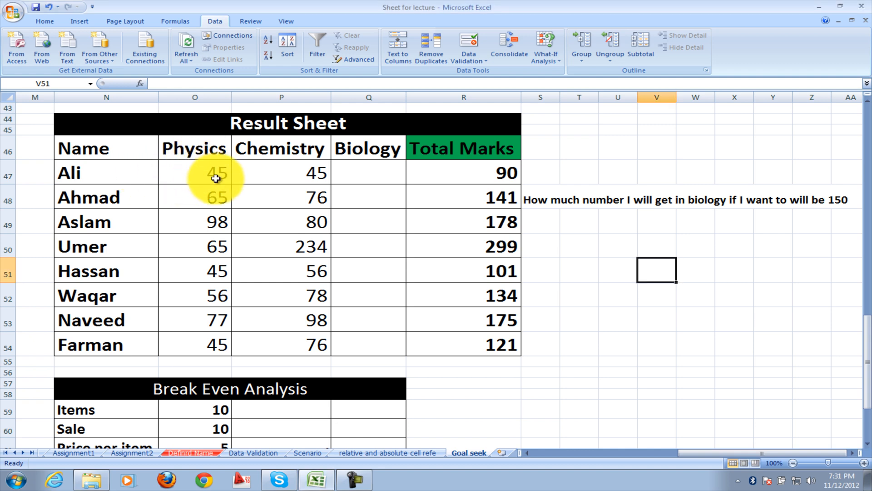
pyautogui.click(215, 178)
pyautogui.click(294, 178)
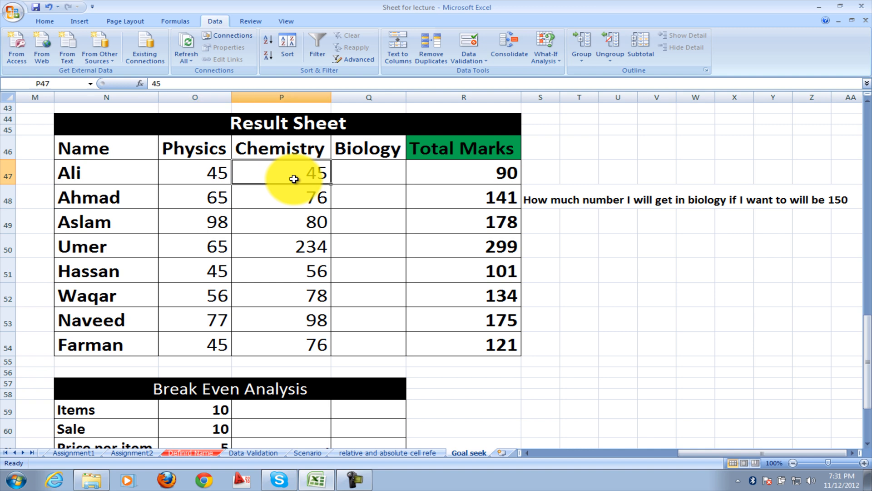
pyautogui.click(377, 179)
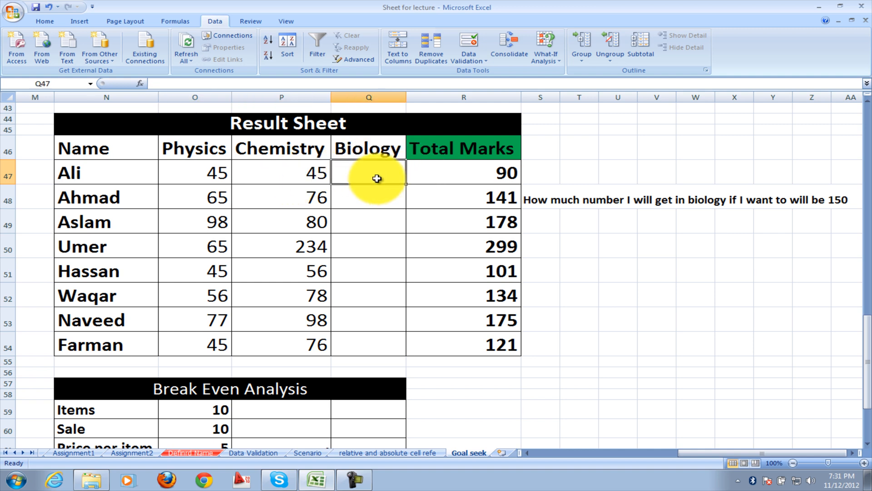
pyautogui.click(486, 171)
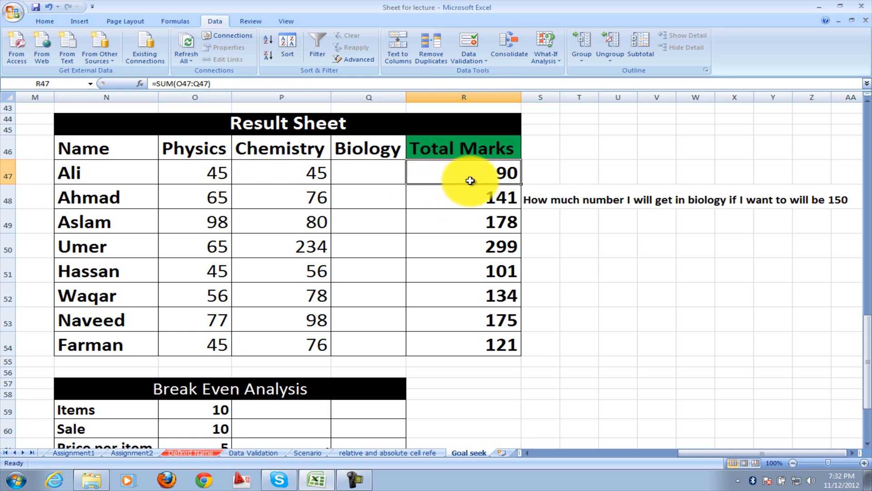
pyautogui.click(206, 178)
pyautogui.click(288, 179)
pyautogui.click(400, 178)
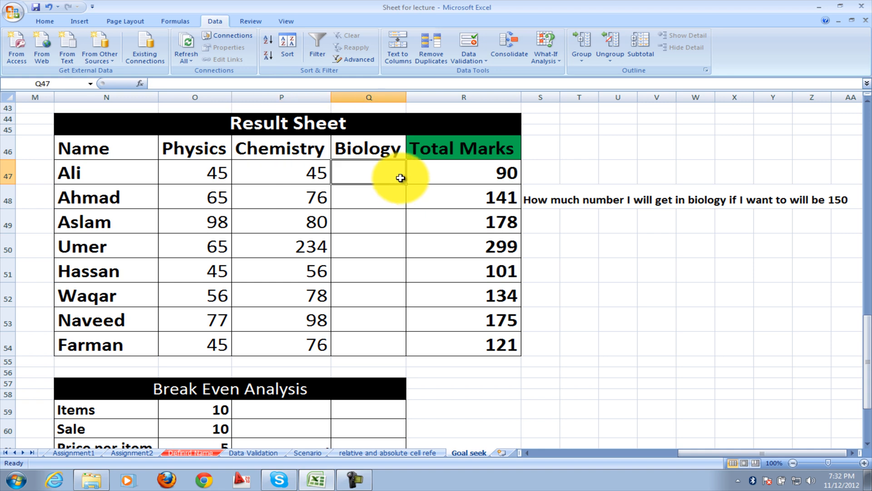
# Start a Goal Seek on the first student's Total Marks cell R47 with a target value of 150
pyautogui.click(456, 174)
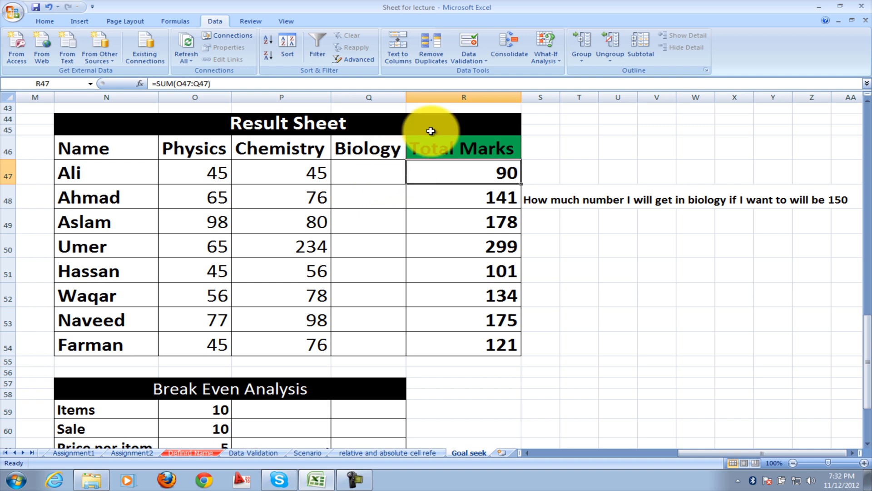
pyautogui.click(555, 59)
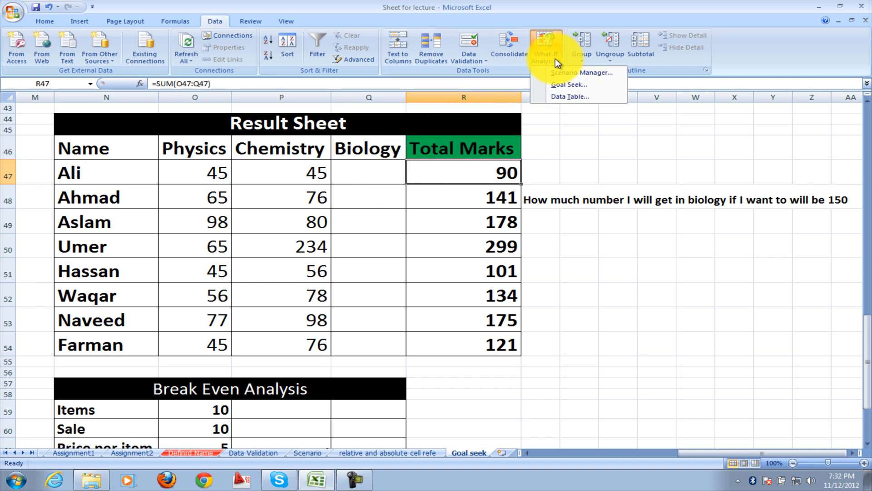
pyautogui.click(566, 84)
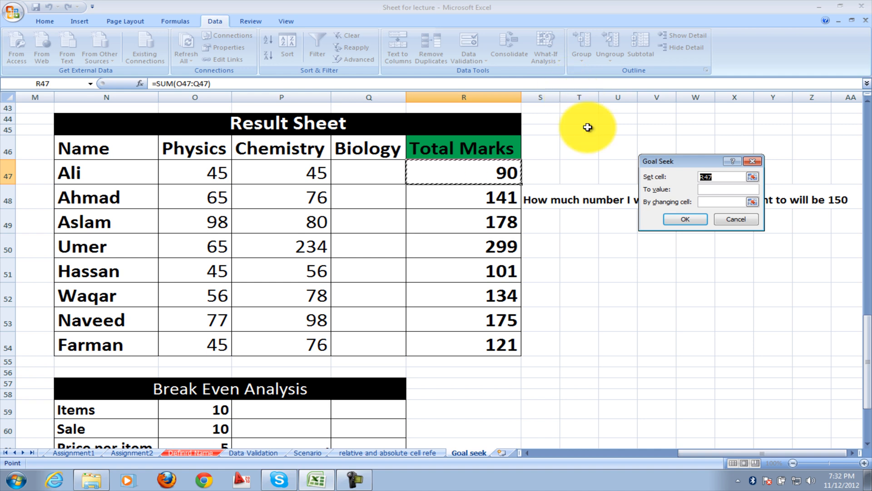
pyautogui.moveTo(693, 160); pyautogui.dragTo(593, 235)
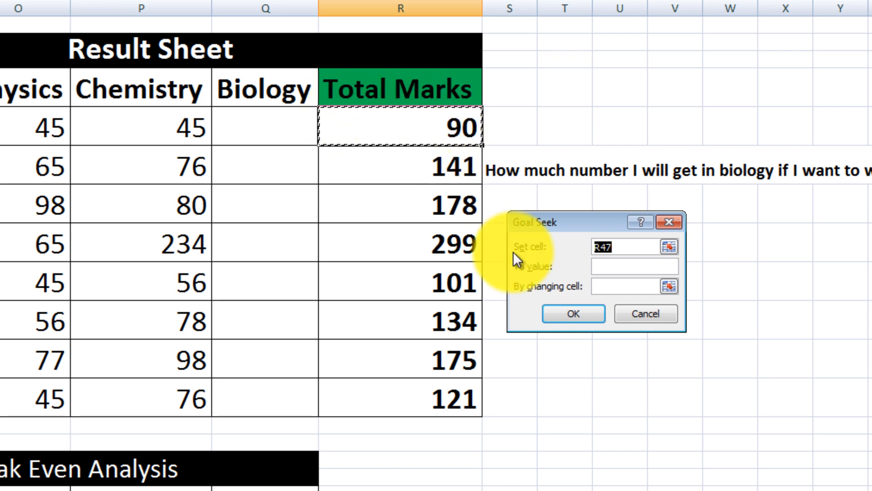
pyautogui.click(613, 268)
pyautogui.write('150')
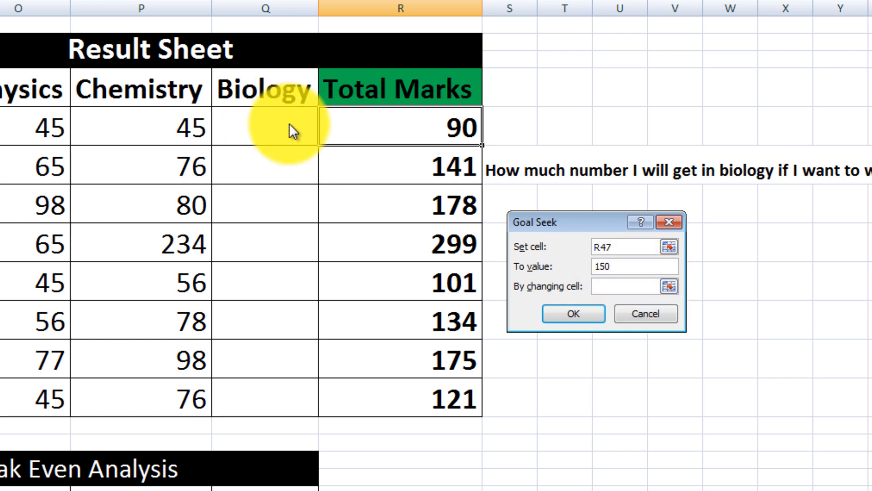
# Make the Biology cell Q47 the changing cell, run the Goal Seek and keep its solution
pyautogui.click(666, 286)
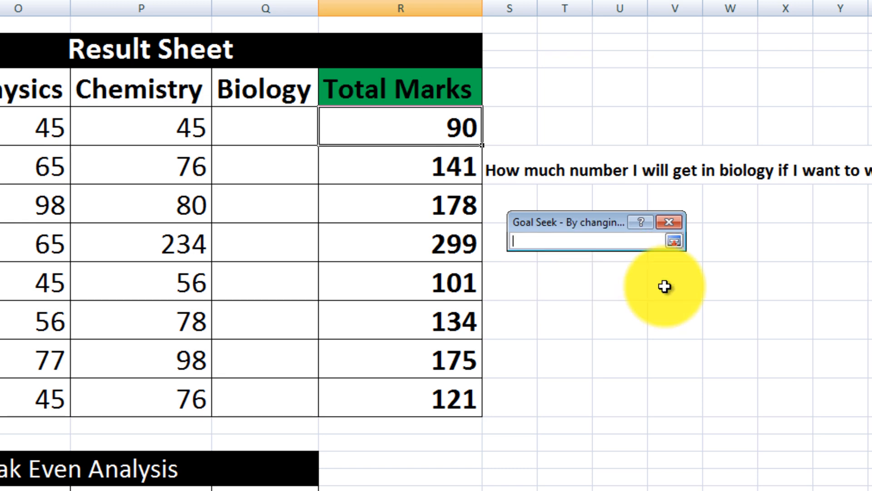
pyautogui.click(280, 124)
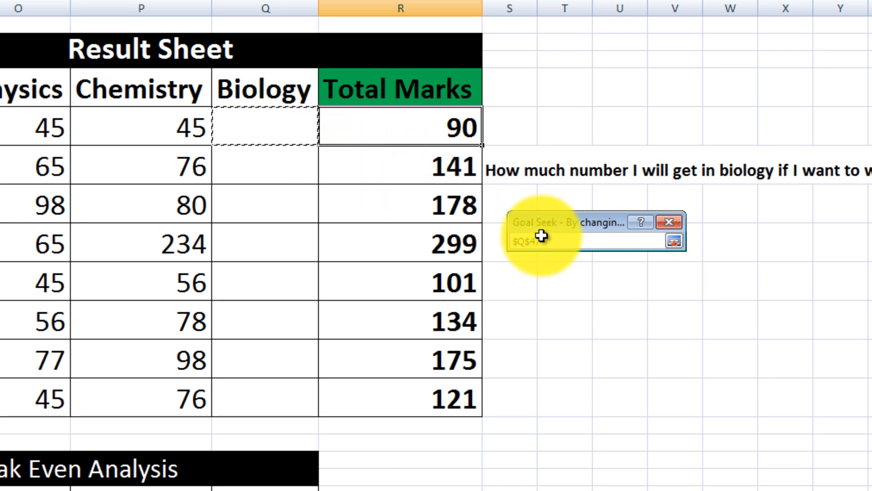
pyautogui.click(673, 242)
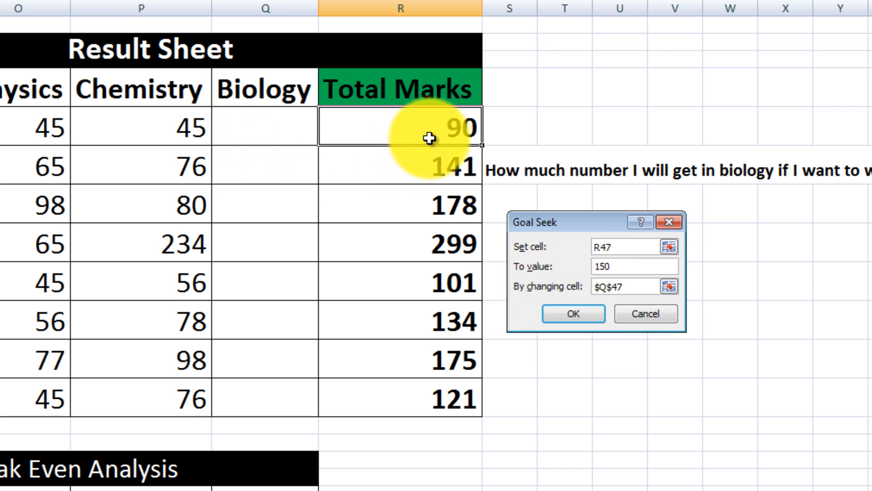
pyautogui.click(566, 314)
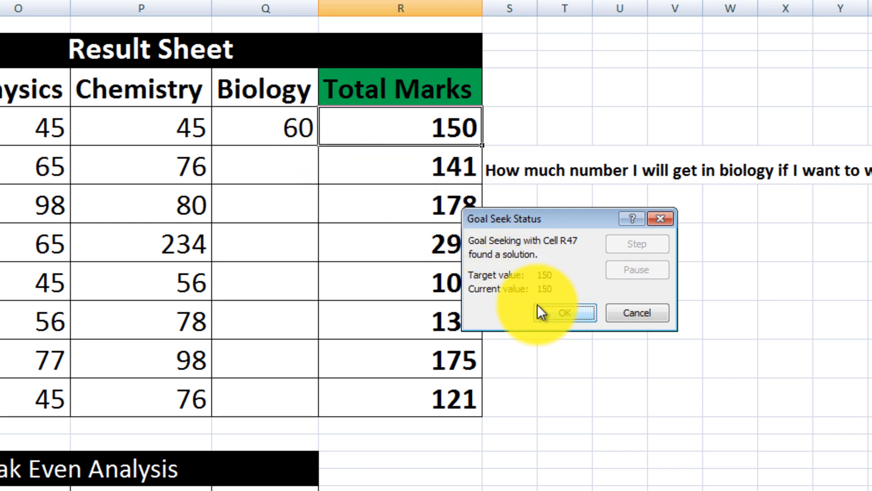
pyautogui.click(554, 316)
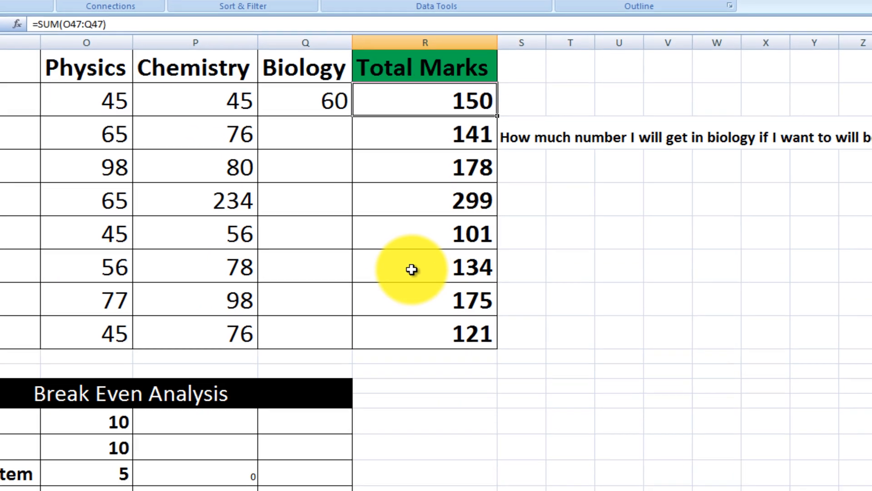
# Examine the Break Even Analysis table's price per item, revenue, cost of sale and profit/loss cells and their formulas
pyautogui.scroll(-3, 420, 268)
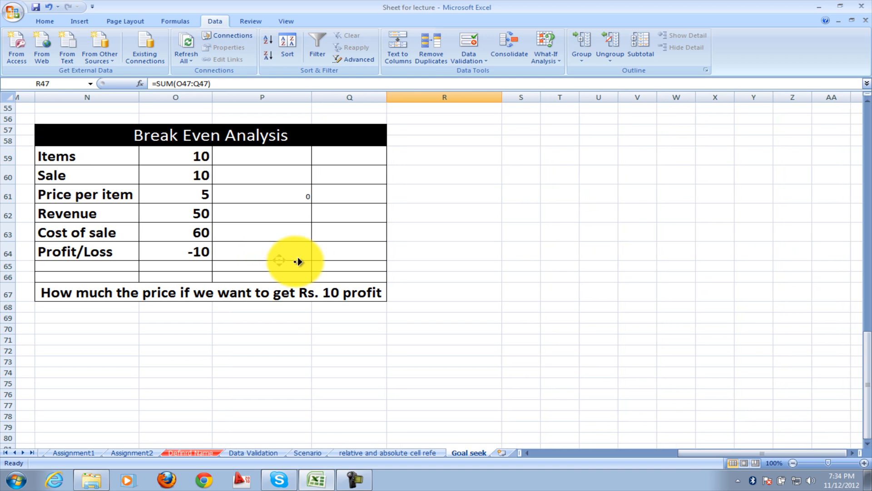
pyautogui.middleClick(245, 261)
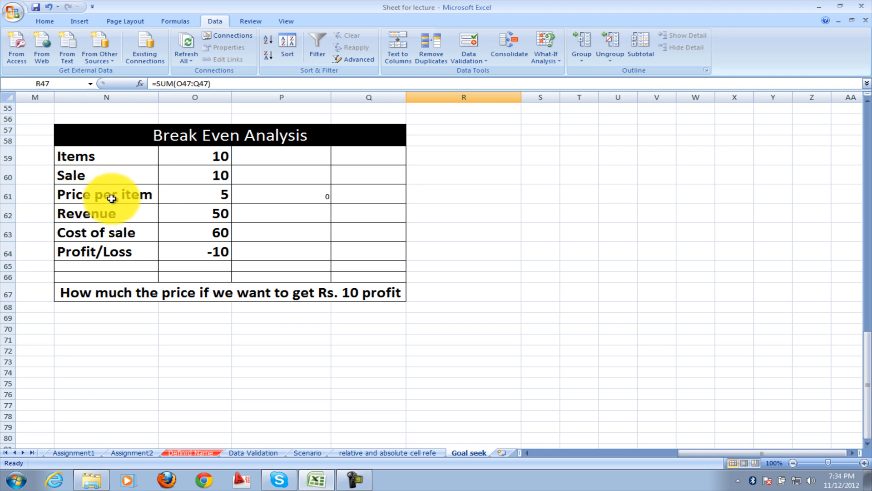
pyautogui.click(224, 219)
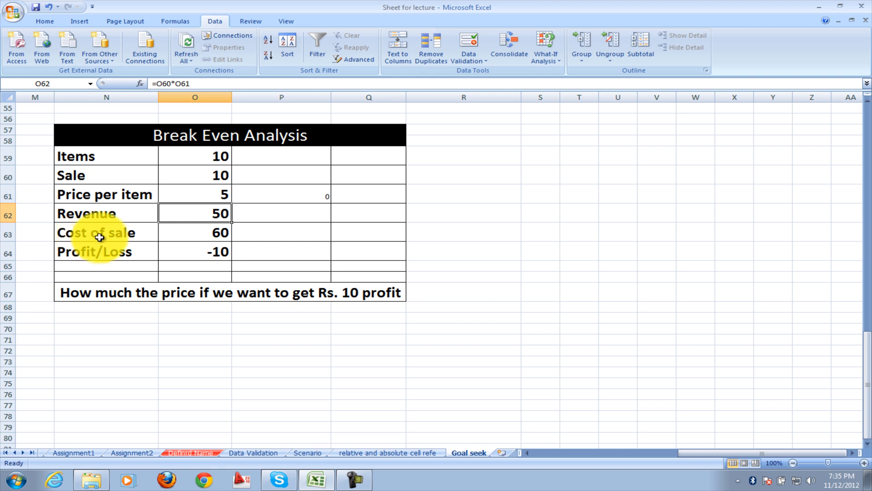
pyautogui.click(203, 236)
pyautogui.click(205, 214)
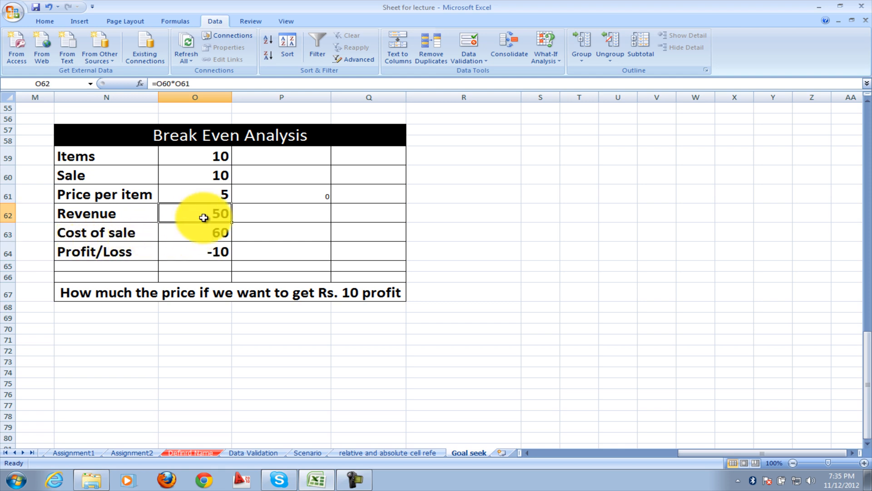
pyautogui.click(205, 231)
pyautogui.click(185, 250)
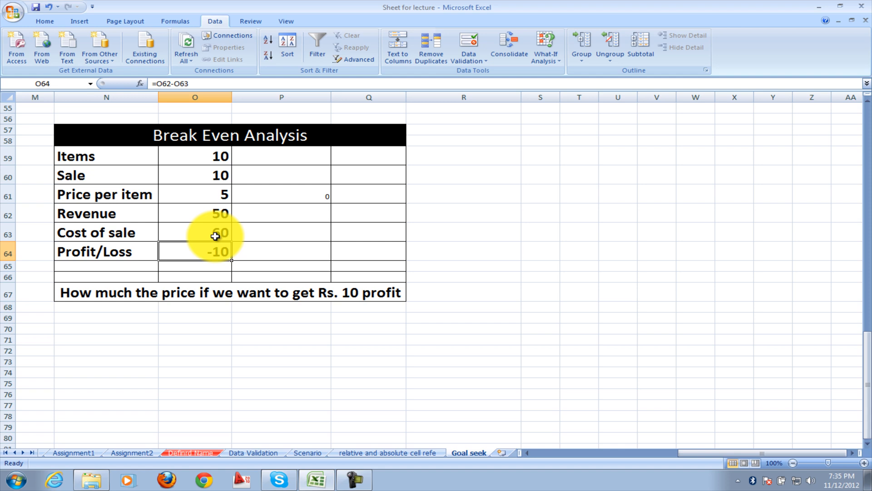
pyautogui.click(212, 210)
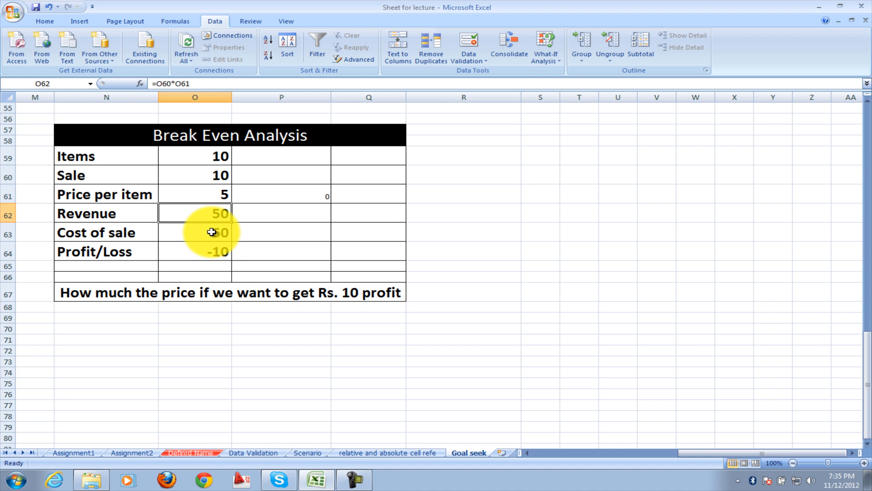
pyautogui.click(211, 232)
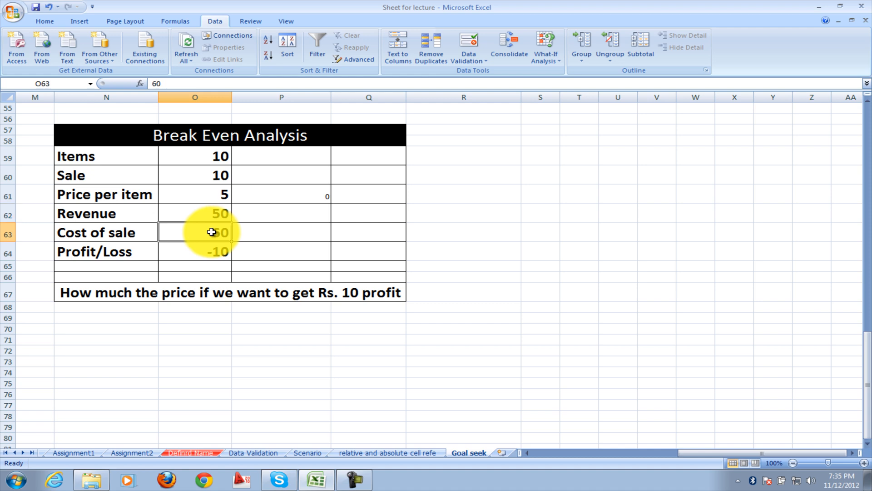
pyautogui.click(212, 255)
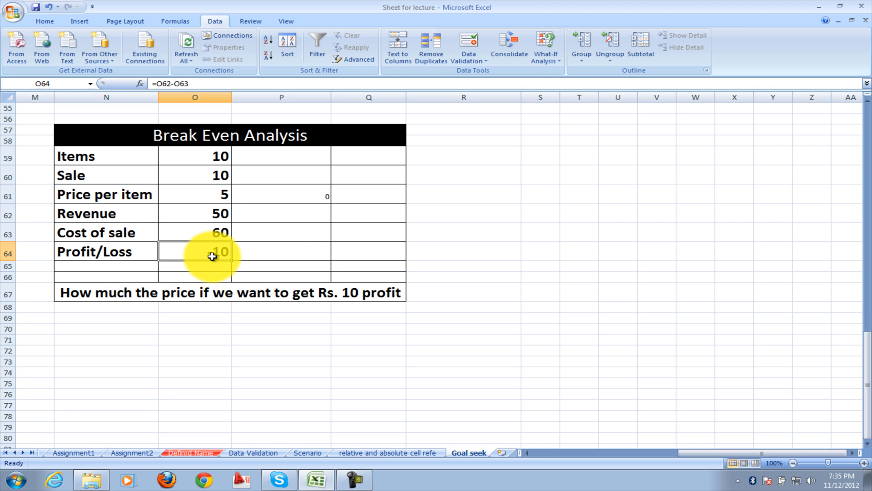
pyautogui.click(216, 194)
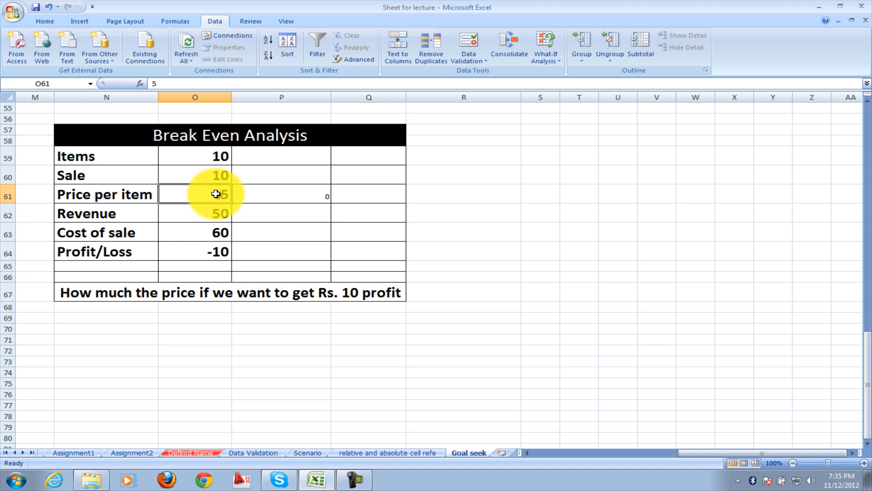
pyautogui.click(215, 254)
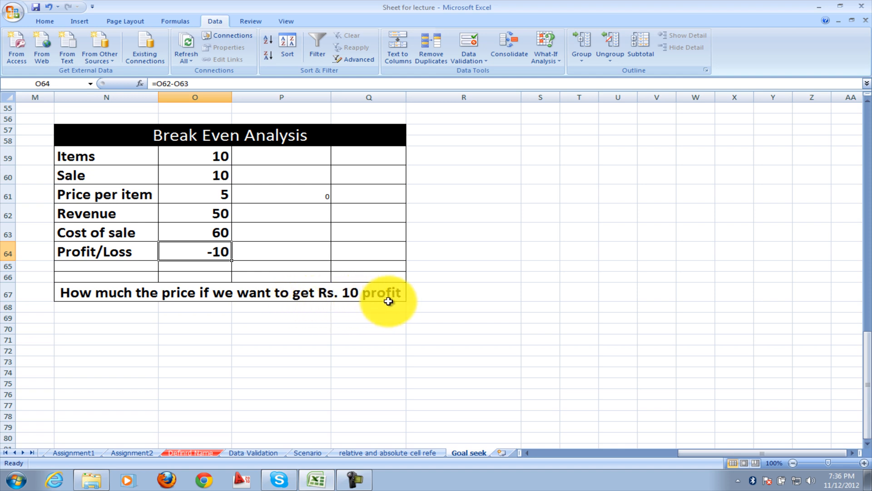
pyautogui.click(205, 193)
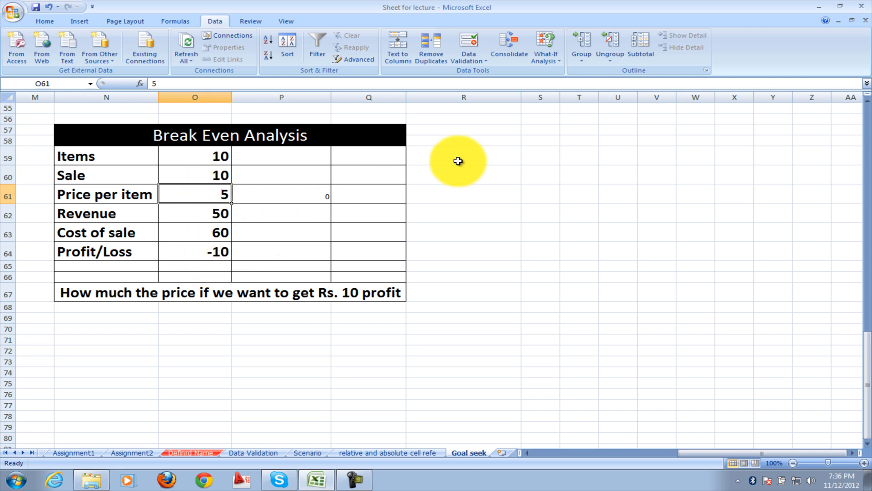
# Start a Goal Seek with the Profit/Loss cell O64 as the set cell and a target value of 10
pyautogui.click(543, 58)
pyautogui.click(564, 84)
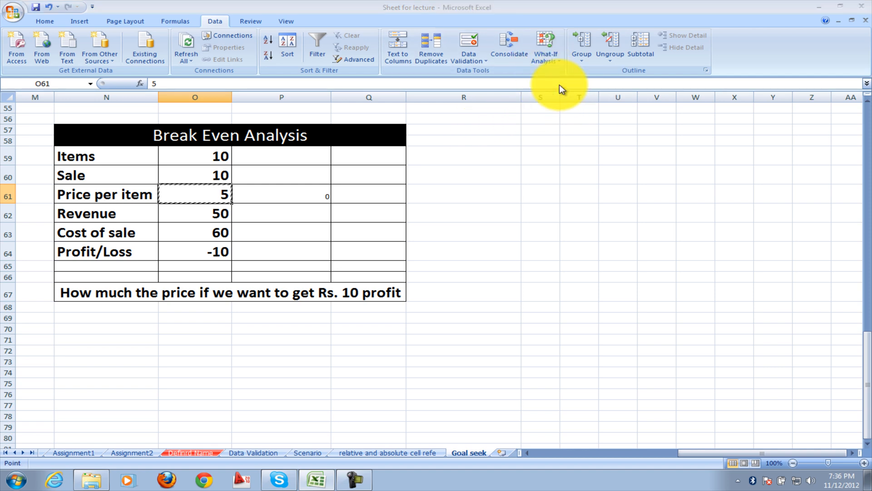
pyautogui.moveTo(568, 230); pyautogui.dragTo(404, 156)
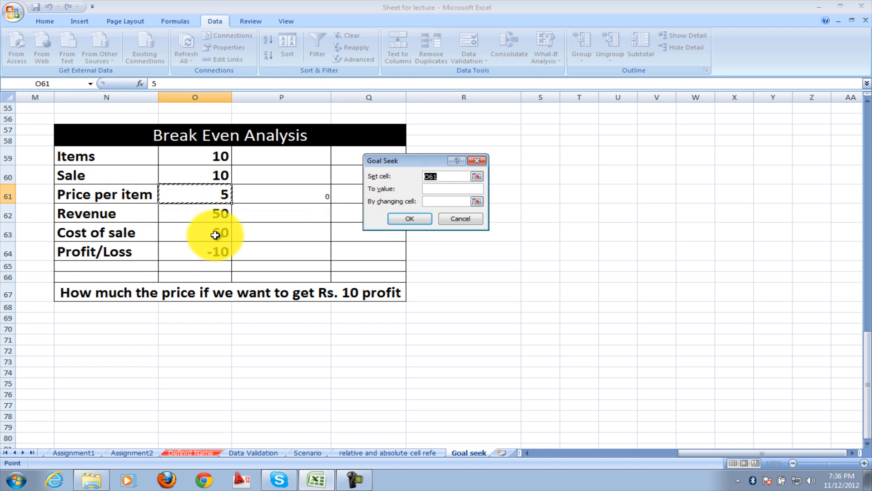
pyautogui.click(208, 253)
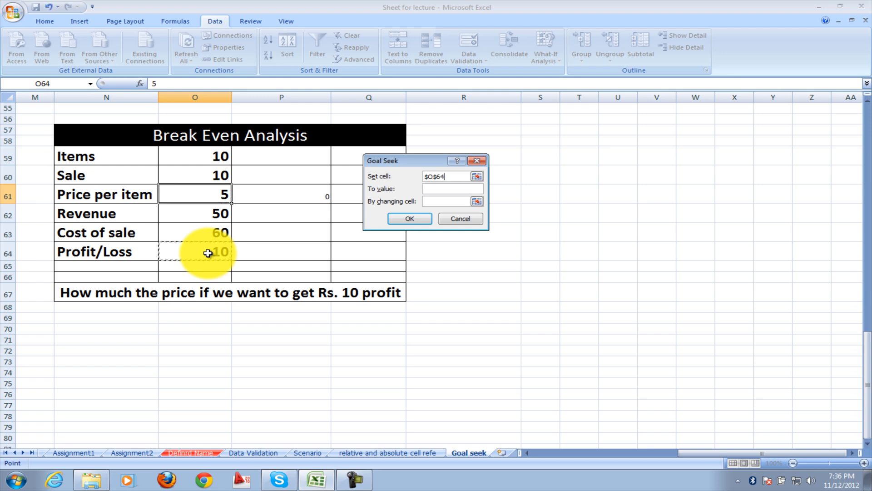
pyautogui.click(432, 188)
pyautogui.write('10')
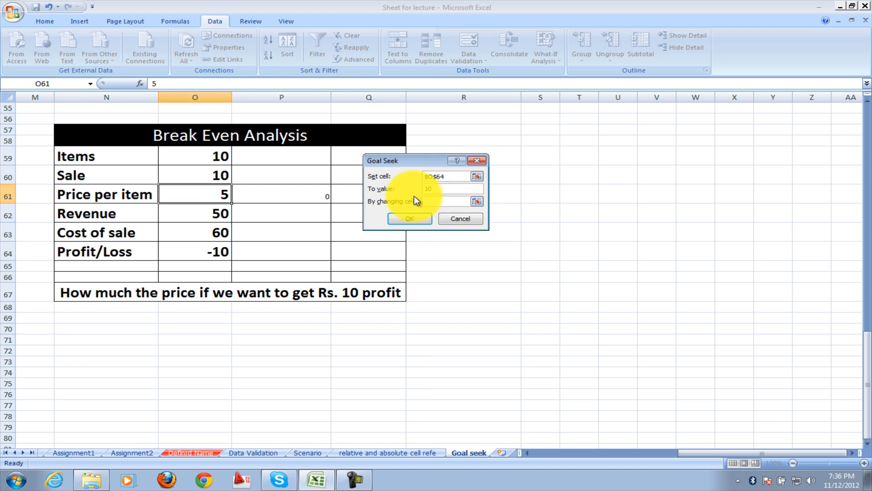
# Specify the Price per item cell O61 as the changing cell of the Goal Seek
pyautogui.click(477, 202)
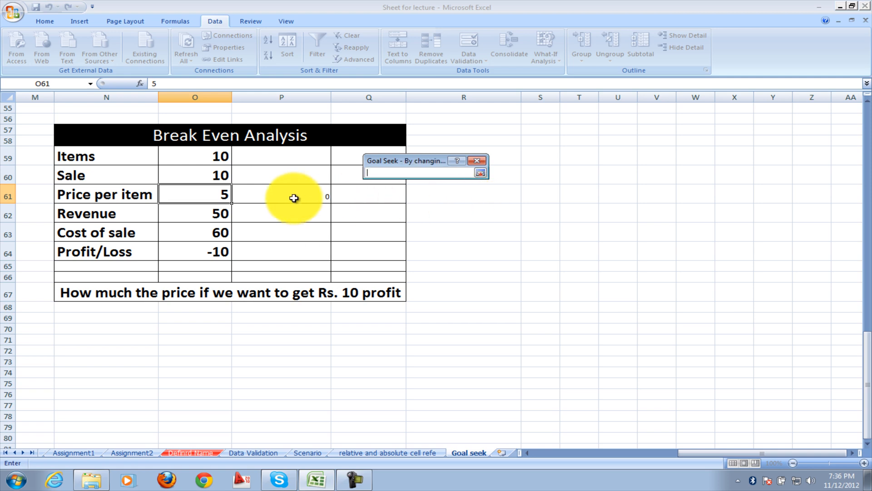
pyautogui.click(214, 194)
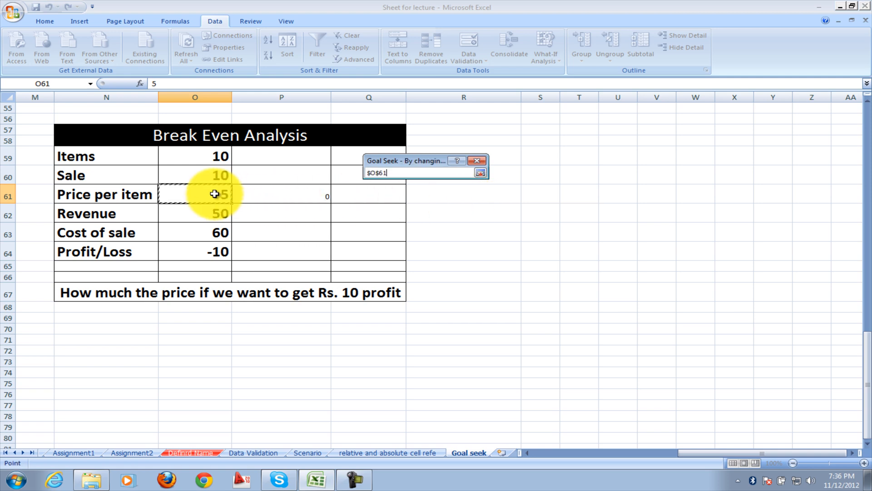
pyautogui.click(480, 173)
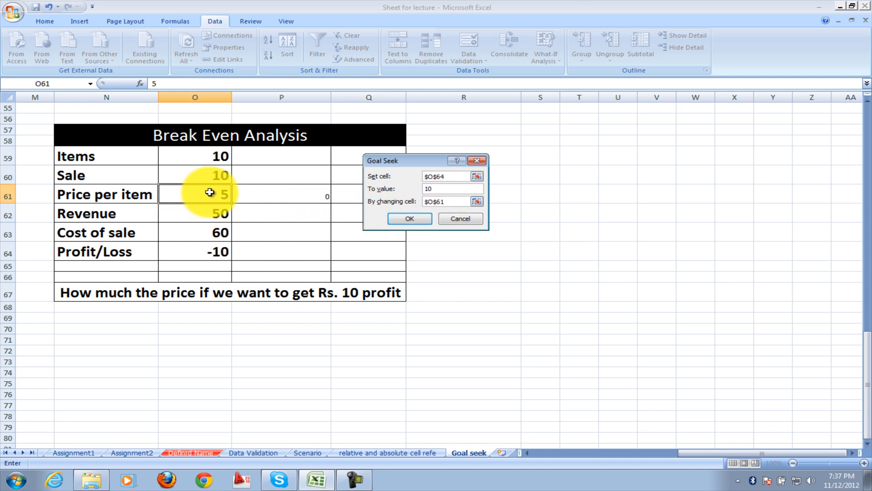
# Run the Goal Seek on the Break Even Analysis table and keep its solution
pyautogui.click(410, 219)
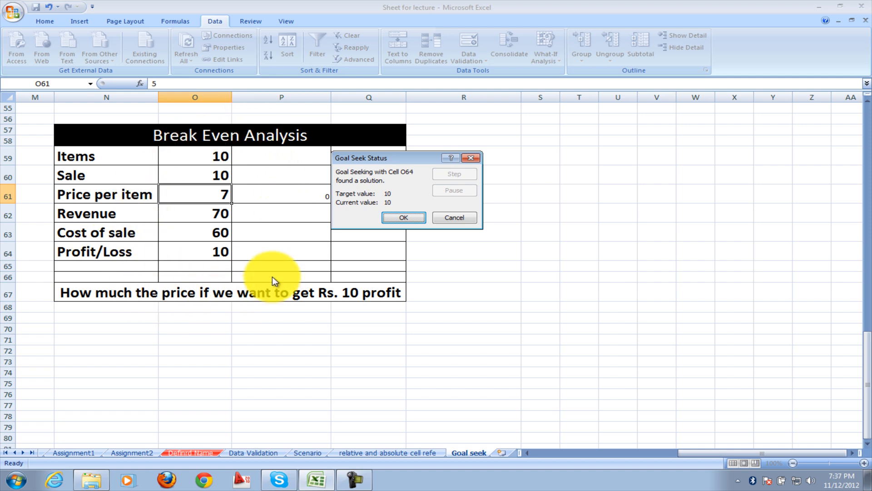
pyautogui.click(413, 222)
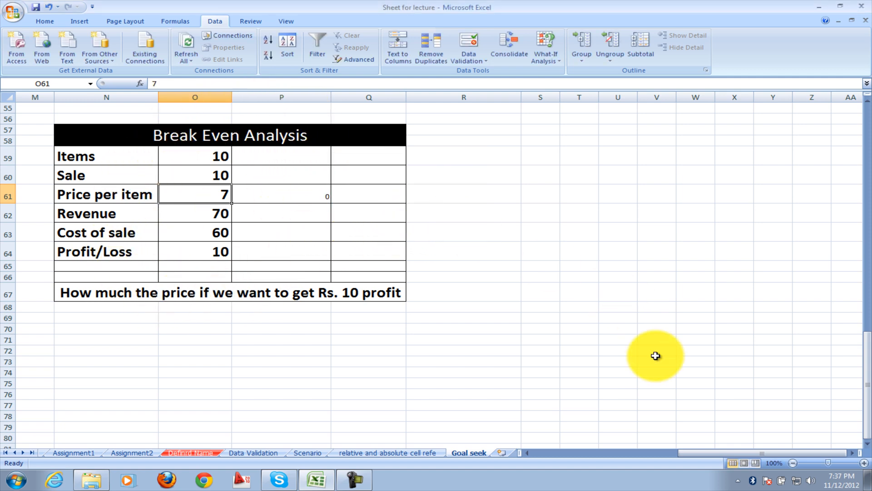
# Examine the loan amount, interest amount formula and interest percentage cells in row 6 of the Difference Interest Rate table
pyautogui.click(552, 455)
pyautogui.scroll(18, 425, 328)
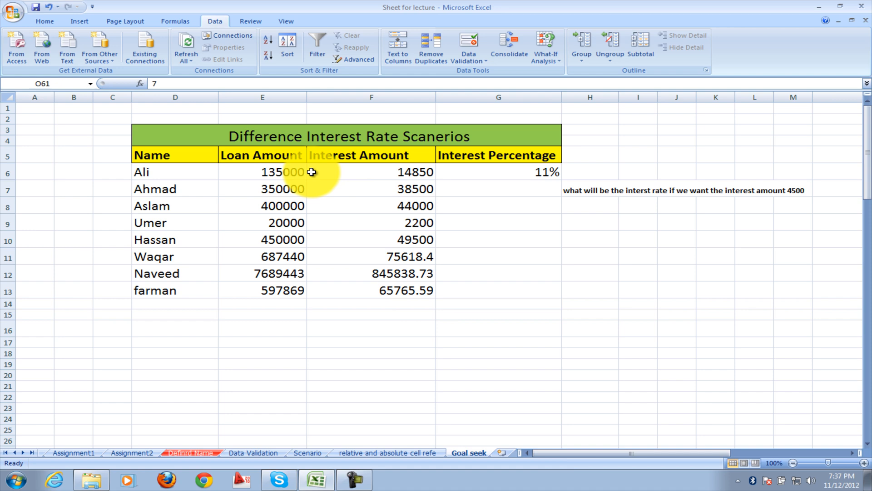
pyautogui.click(273, 137)
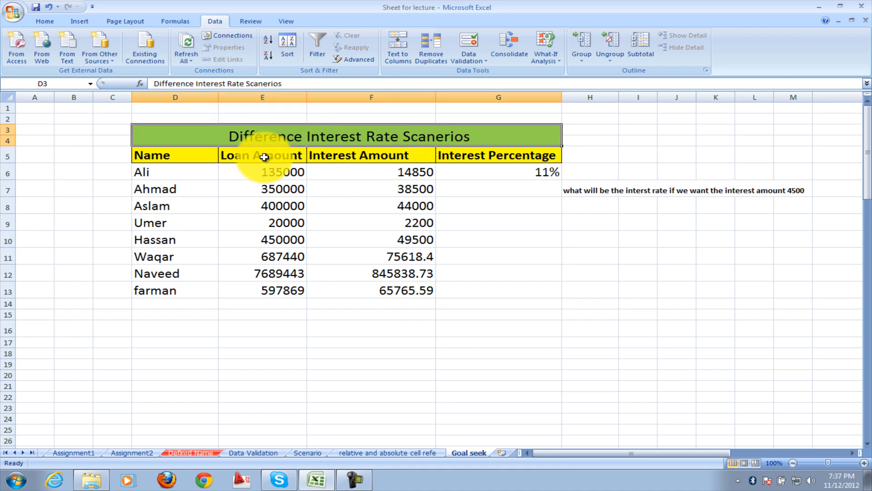
pyautogui.click(274, 174)
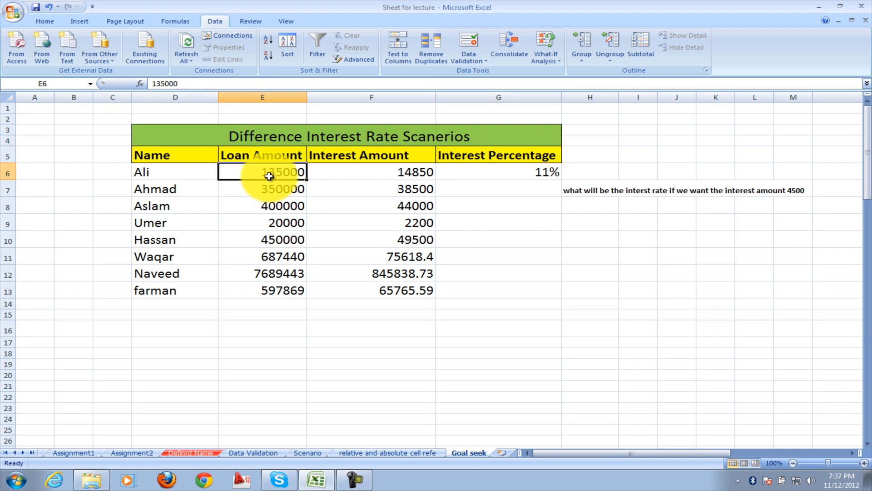
pyautogui.click(365, 174)
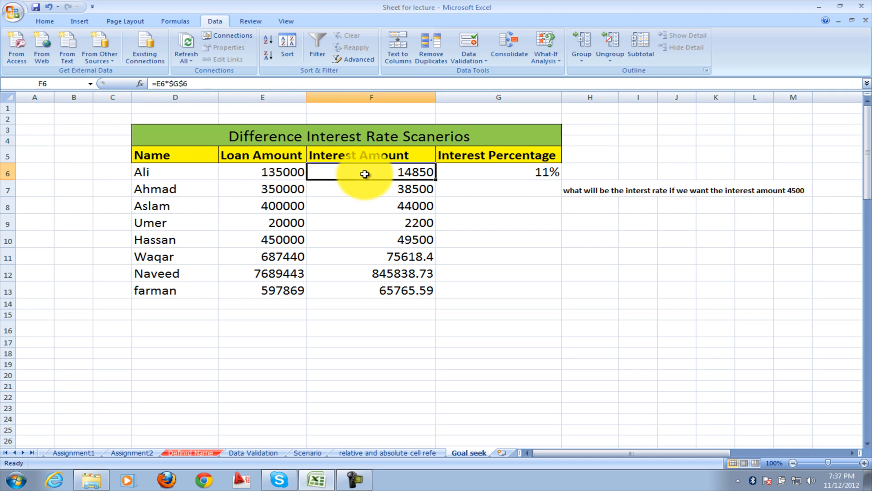
pyautogui.click(514, 174)
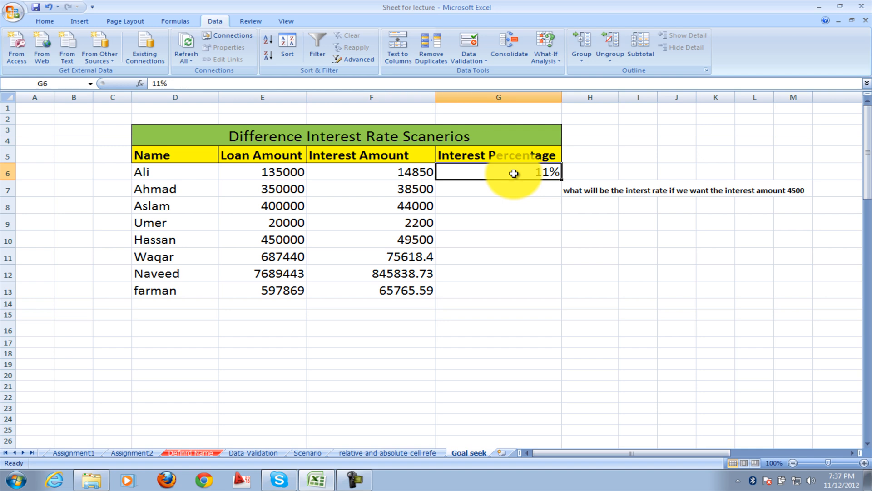
pyautogui.click(273, 172)
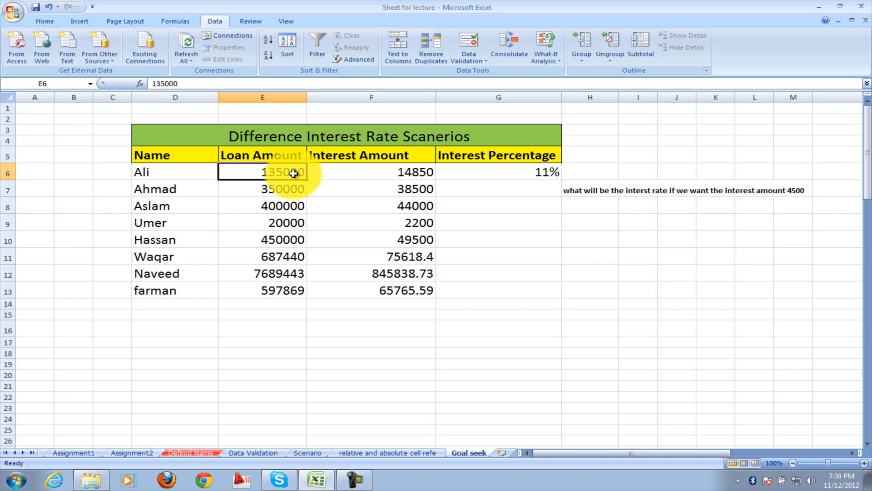
pyautogui.click(505, 172)
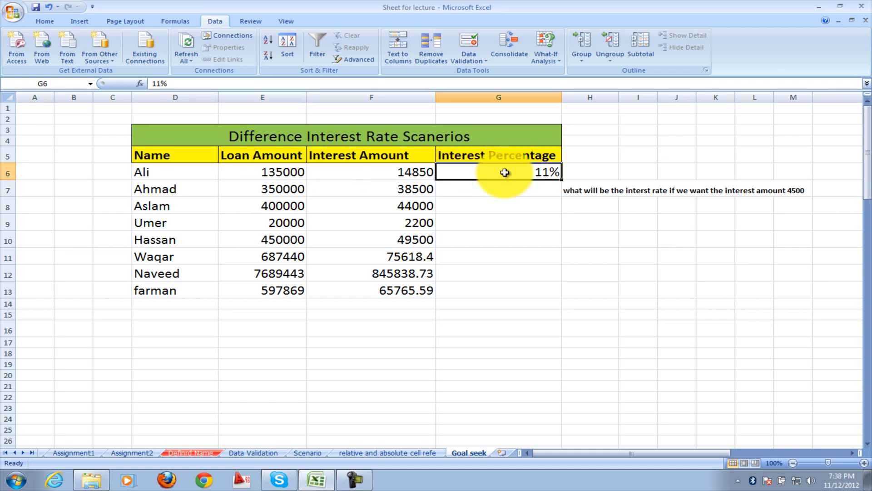
pyautogui.click(396, 178)
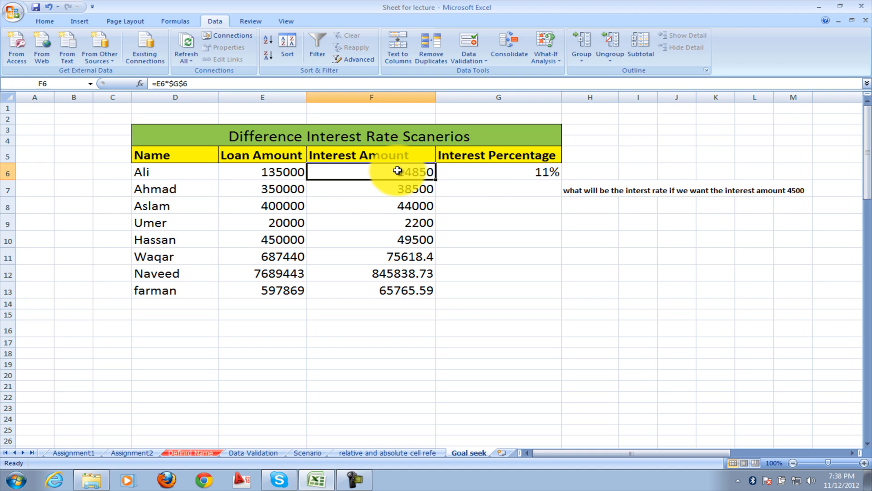
# Try interest rates of 2%, 5% and 4% one after another in the Interest Percentage cell G6
pyautogui.click(547, 174)
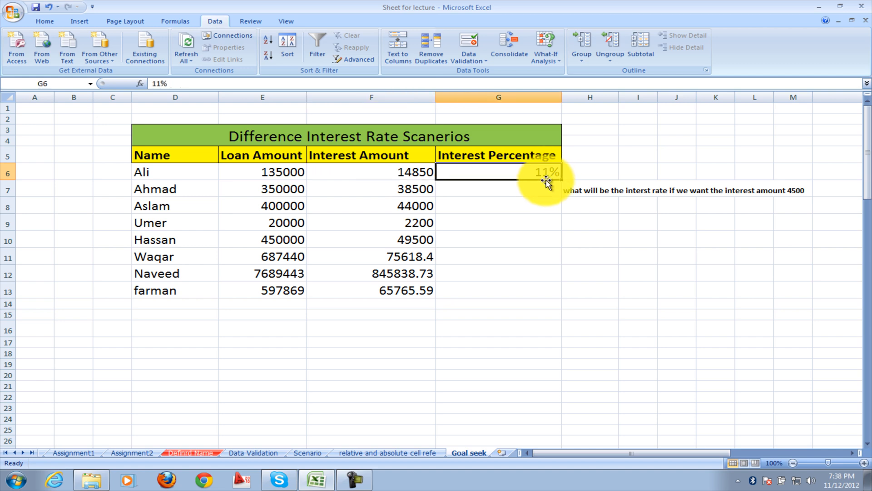
pyautogui.write('2')
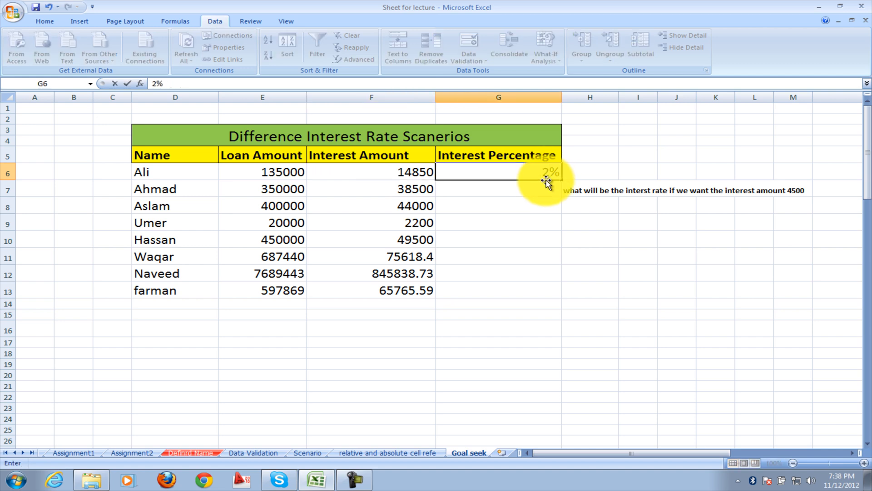
pyautogui.press('Return')
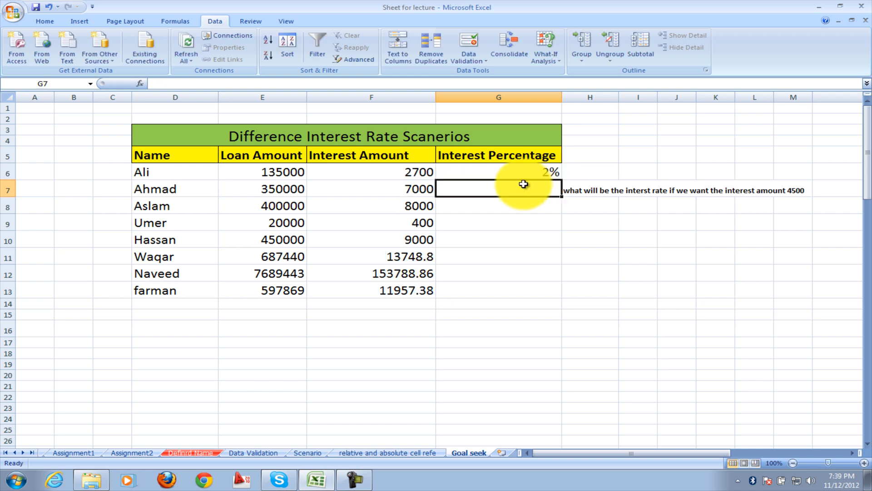
pyautogui.click(549, 170)
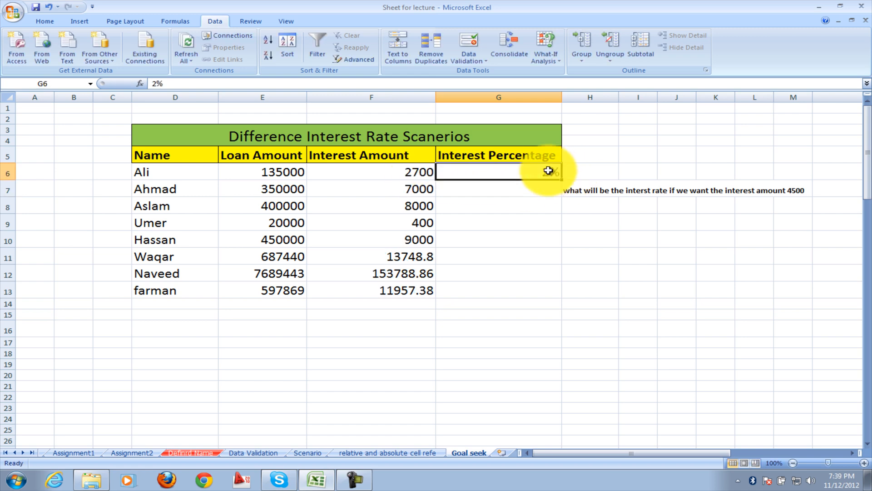
pyautogui.write('5')
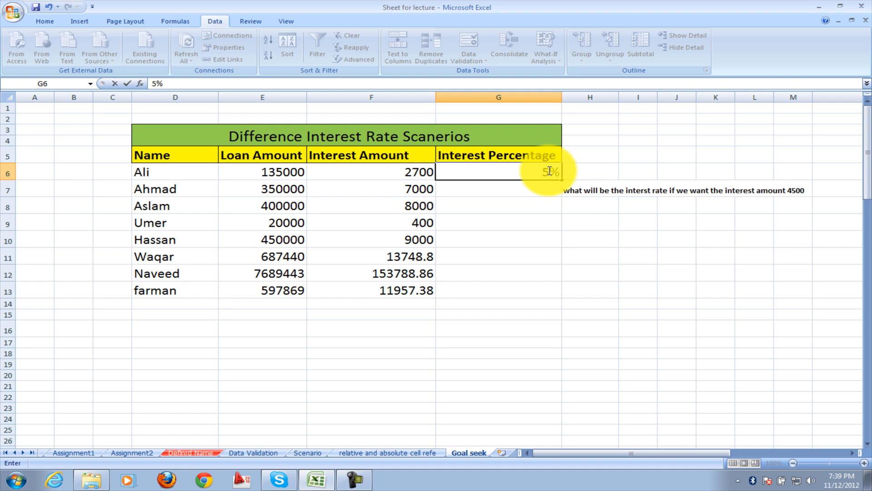
pyautogui.press('Return')
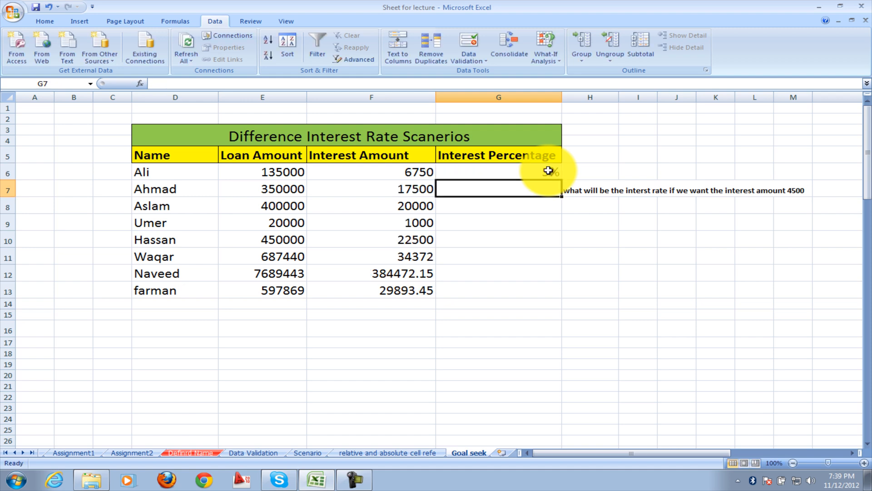
pyautogui.click(548, 171)
pyautogui.write('4')
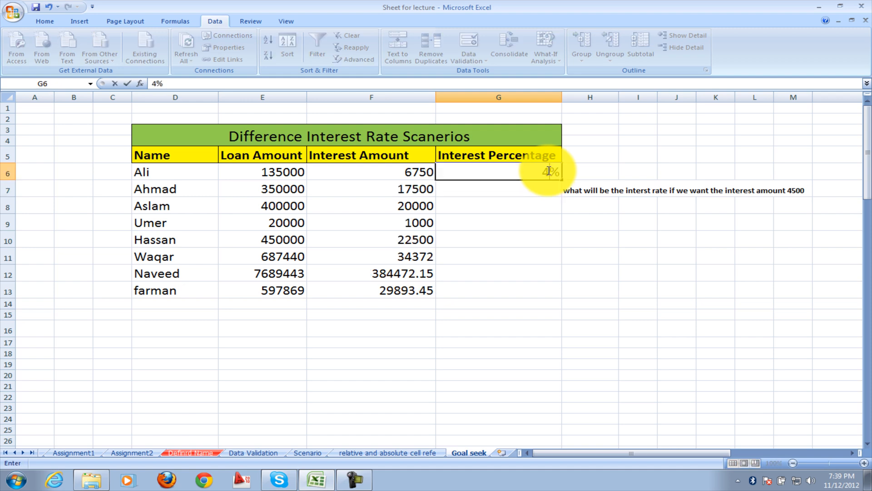
pyautogui.press('Return')
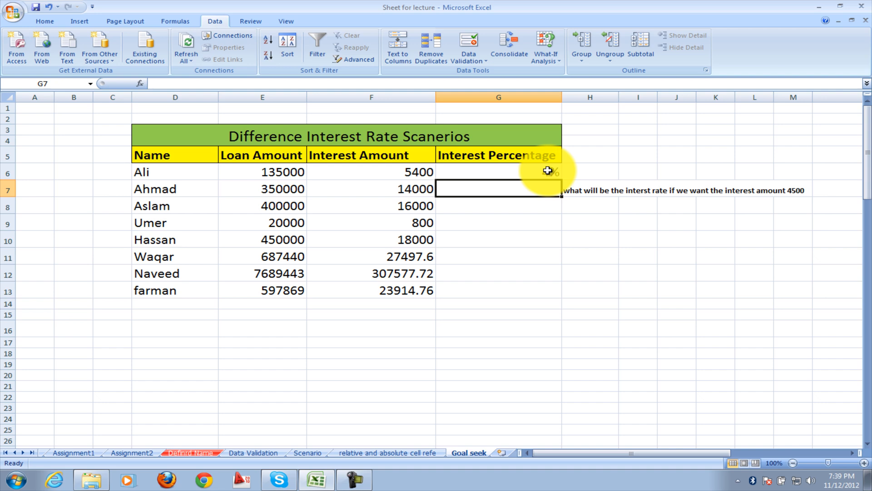
# Start a Goal Seek with the Interest Amount cell F6 as the set cell and a target value of 4500
pyautogui.click(393, 170)
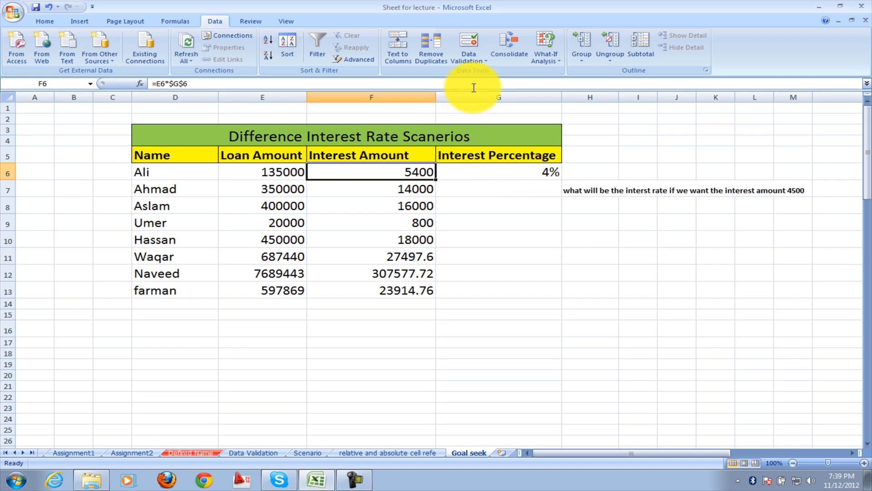
pyautogui.click(545, 59)
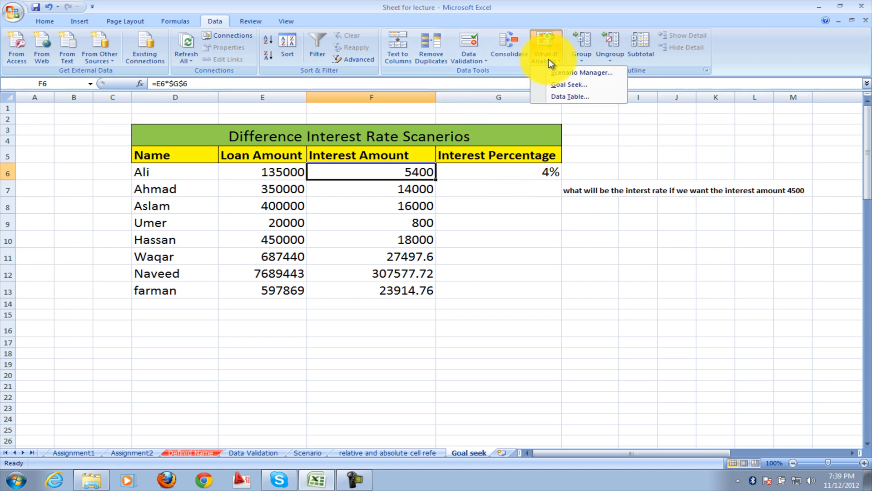
pyautogui.click(560, 86)
pyautogui.moveTo(400, 159); pyautogui.dragTo(536, 233)
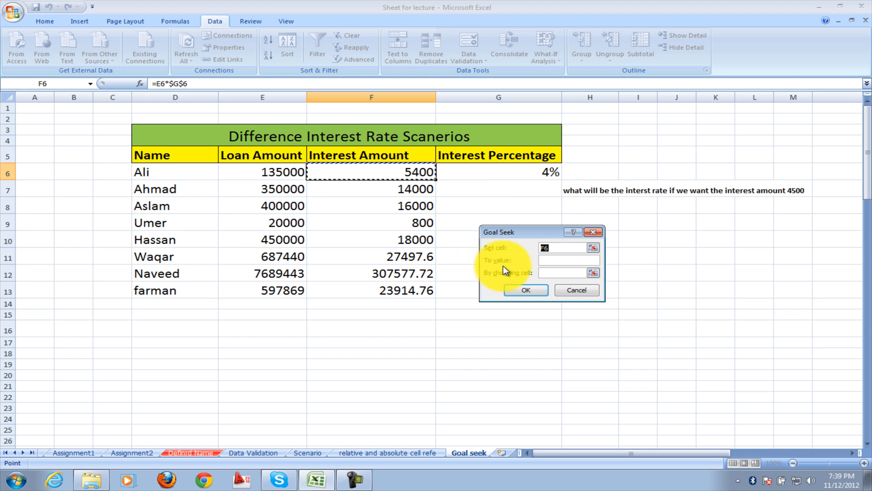
pyautogui.click(547, 259)
pyautogui.write('4500')
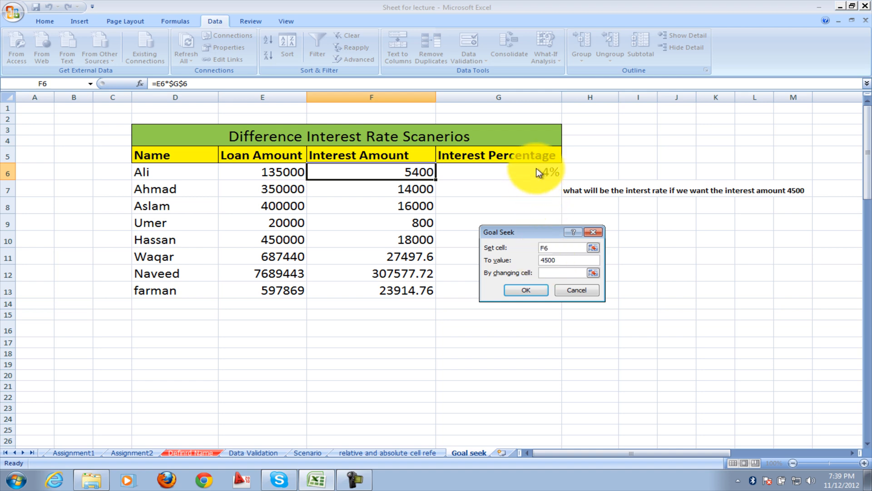
# Make the Interest Percentage cell G6 the changing cell, run the Goal Seek and keep its solution
pyautogui.click(593, 273)
pyautogui.click(536, 177)
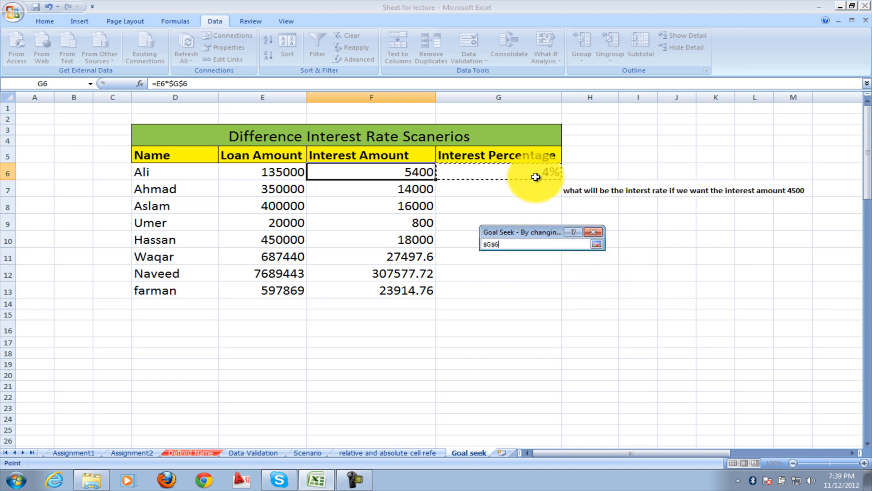
pyautogui.click(596, 245)
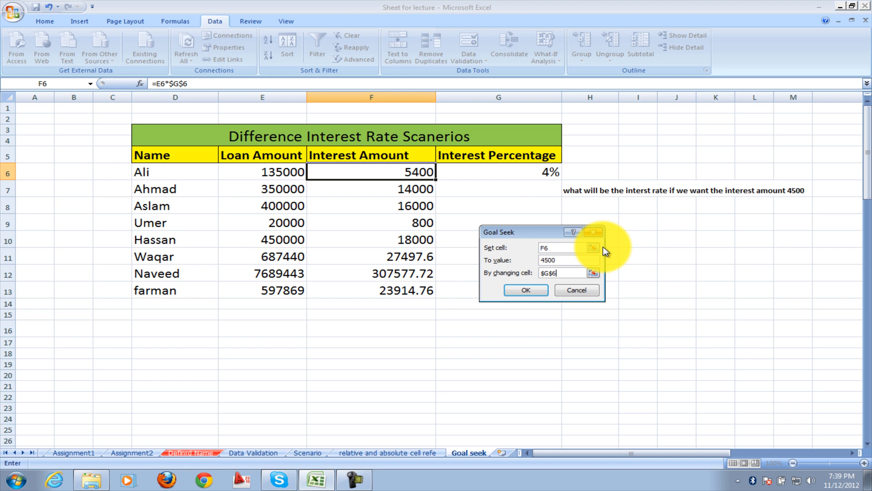
pyautogui.click(536, 290)
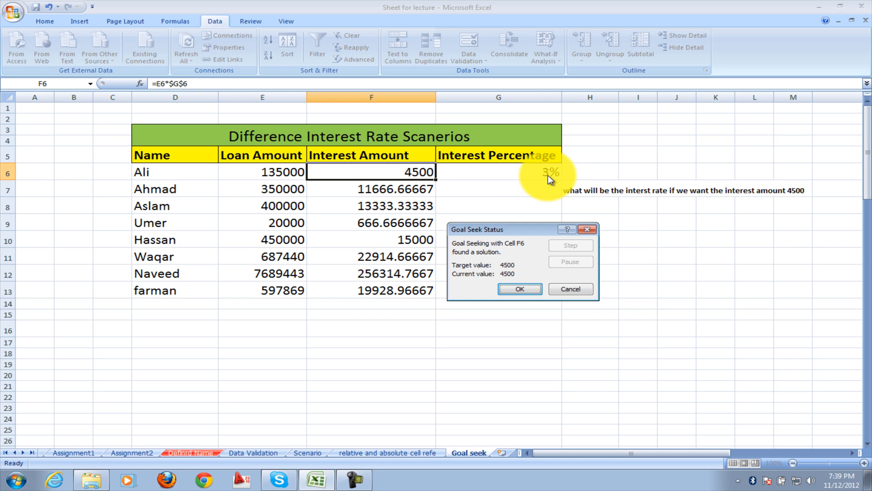
pyautogui.click(520, 289)
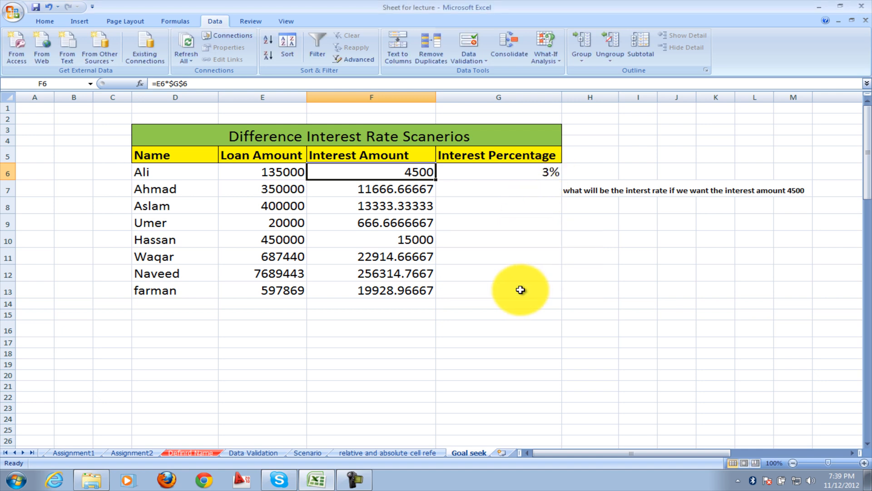
pyautogui.click(557, 61)
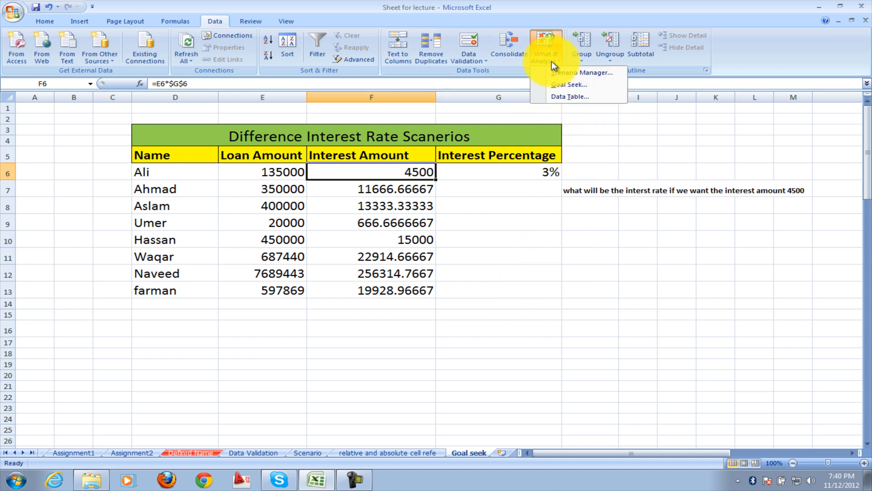